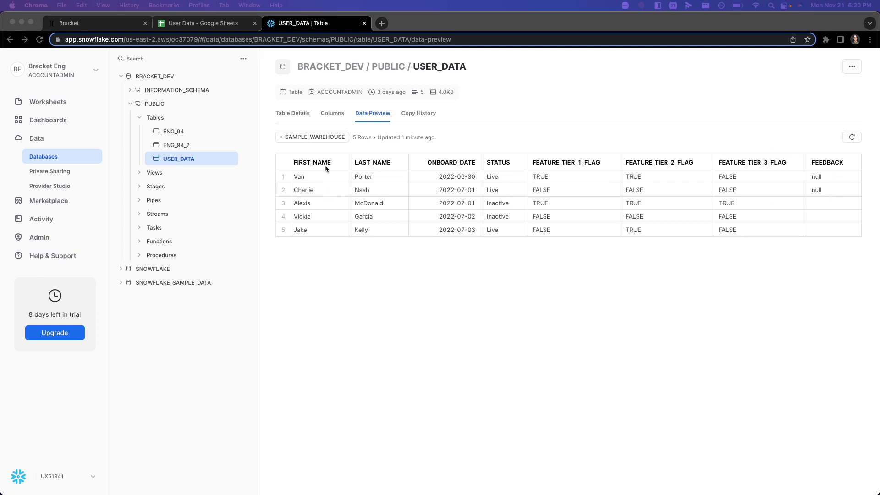
Examine the User Data sheet's column headers in Google Sheets and the Snowflake primary data source settings, including the extract query, in Bracket
left_click(198, 23)
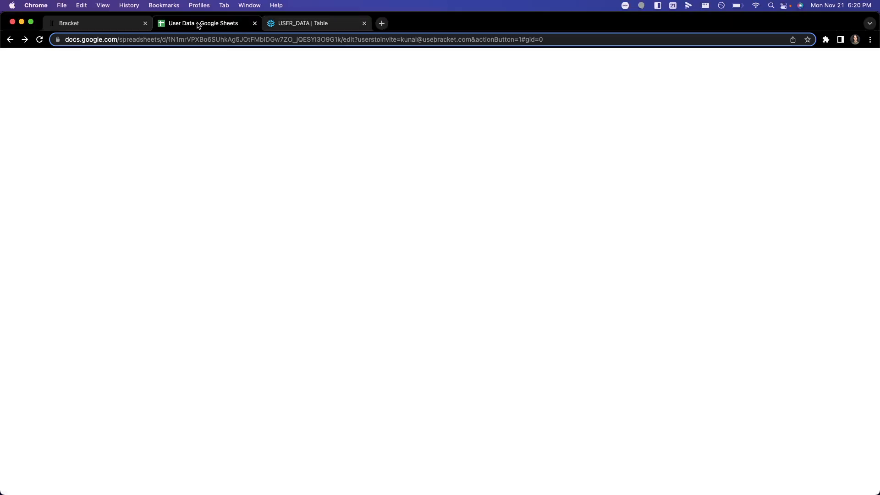
left_click(167, 125)
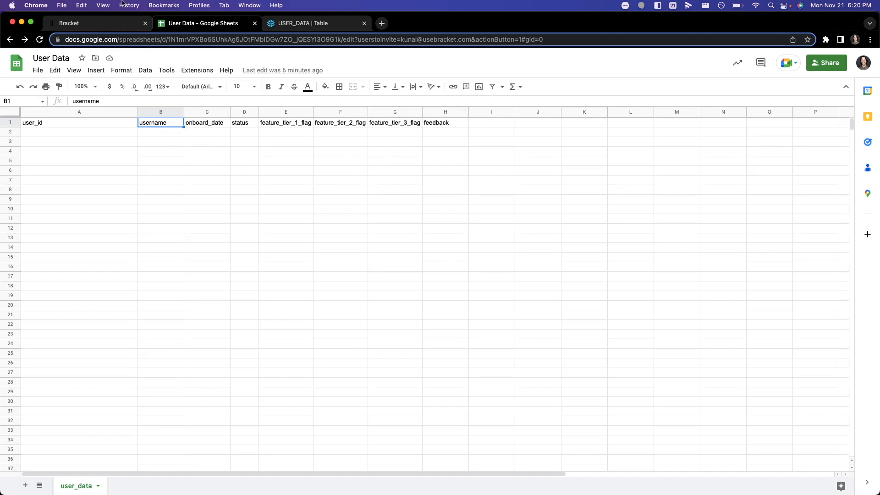
left_click(105, 24)
scroll(314, 206, "up", 10)
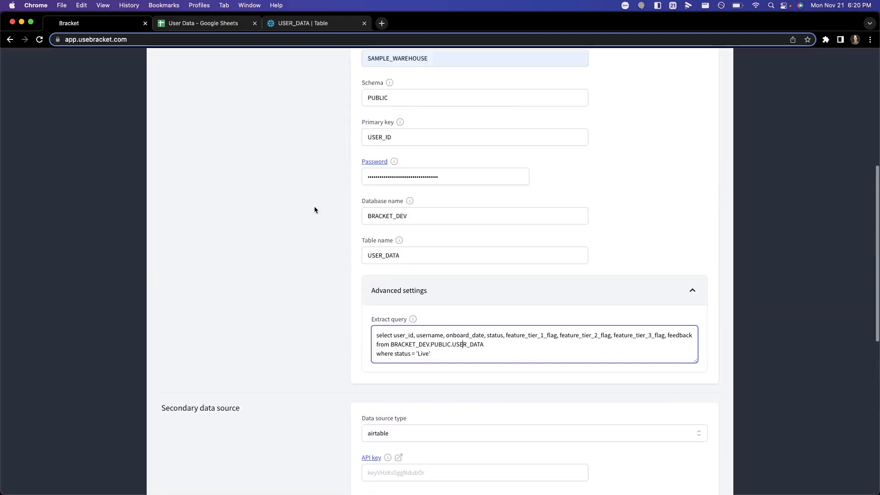
scroll(315, 210, "down", 3)
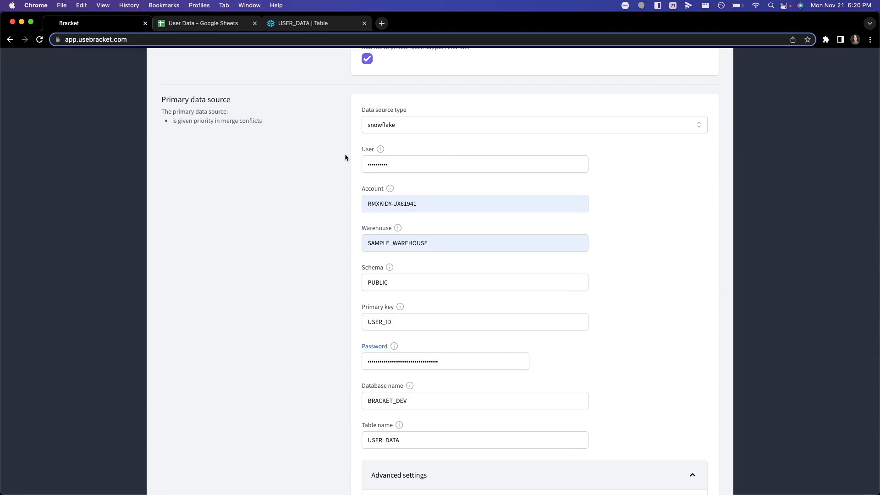
scroll(453, 249, "down", 1)
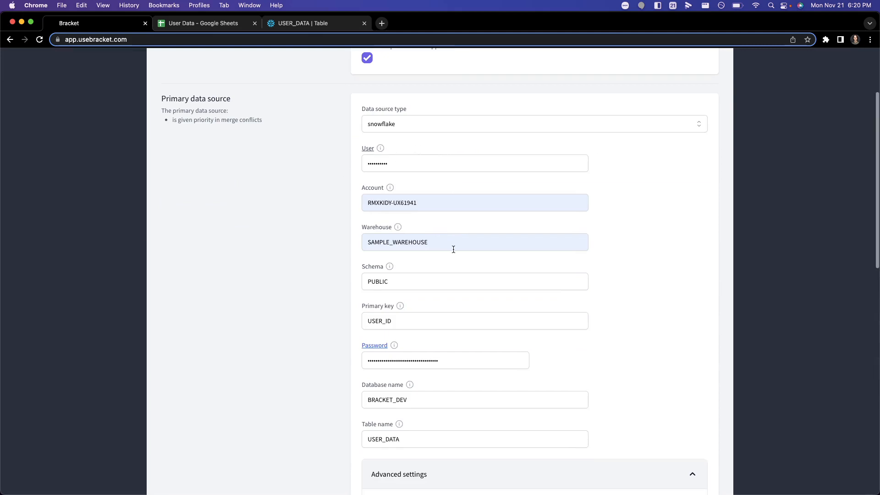
scroll(453, 248, "down", 6)
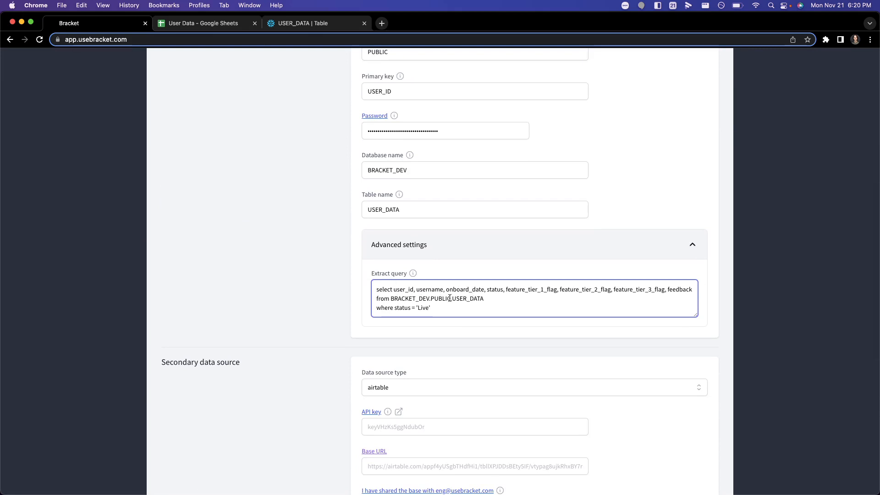
scroll(449, 298, "down", 1)
scroll(450, 297, "down", 1)
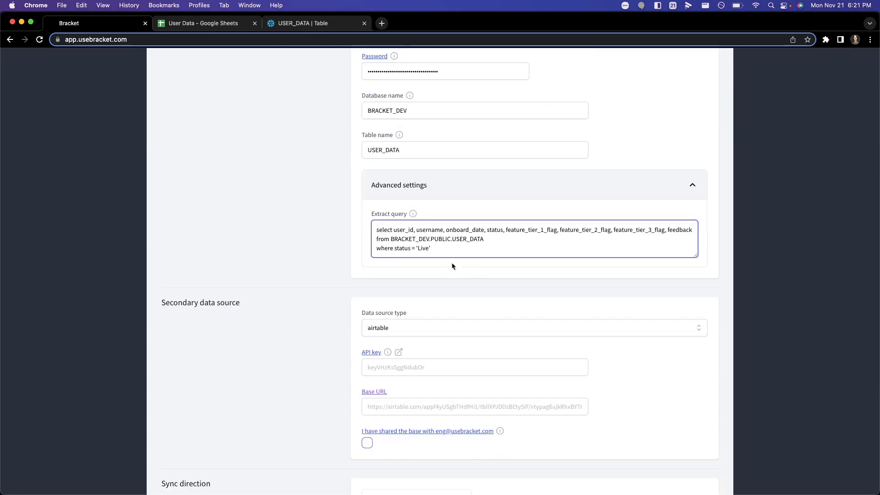
Compare the extract query's selected columns and Live status filter with the USER_DATA table preview in Snowflake
left_click(404, 230)
left_click(409, 249)
left_click(315, 23)
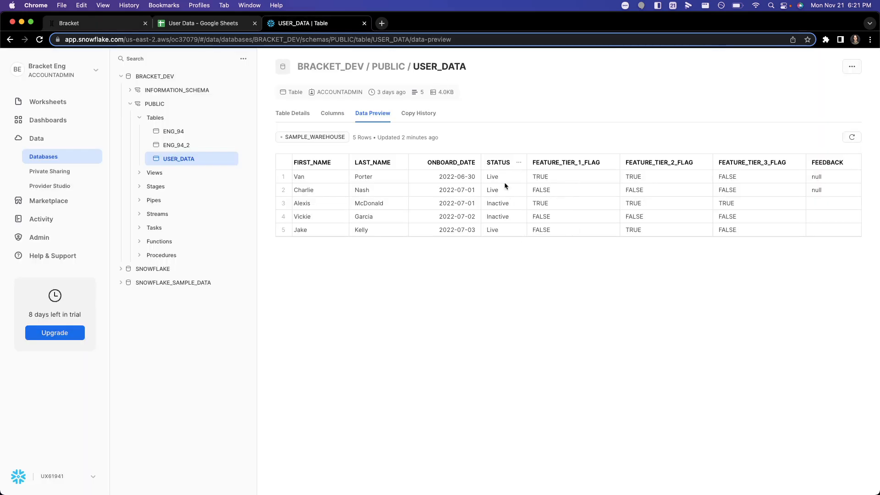
Switch to Bracket and set the secondary data source type to gsheet
left_click(117, 21)
scroll(266, 298, "down", 3)
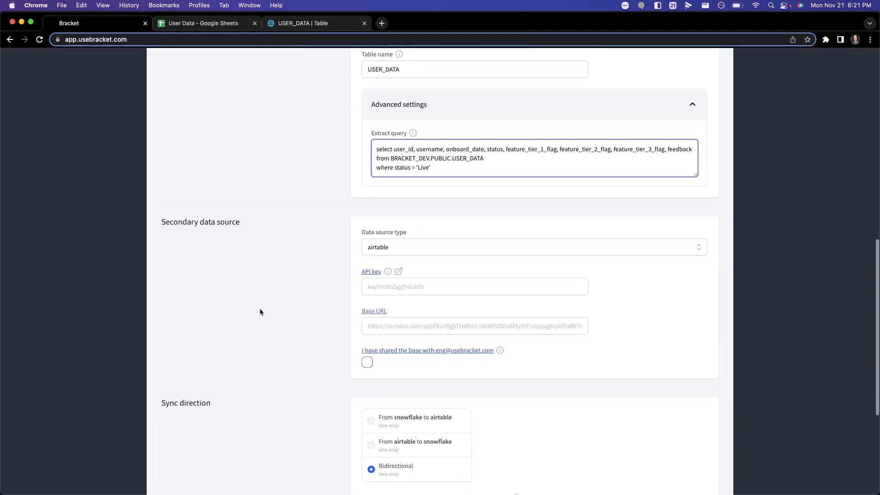
scroll(425, 273, "down", 1)
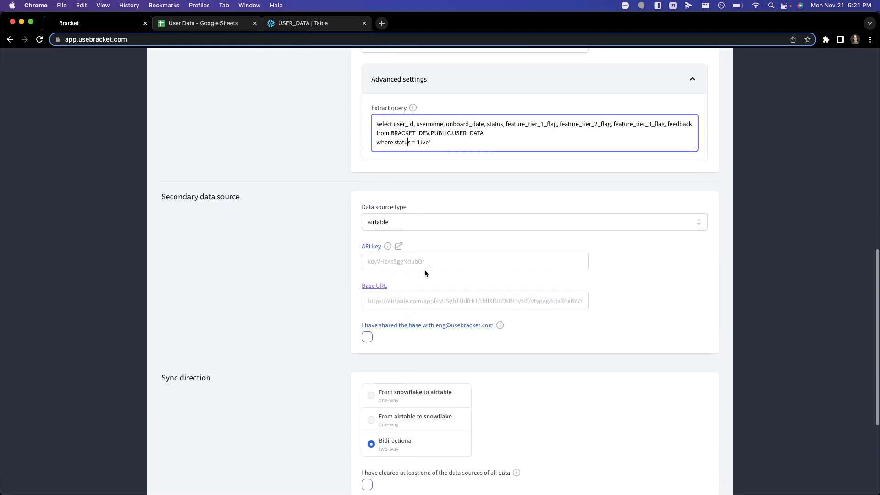
left_click(438, 220)
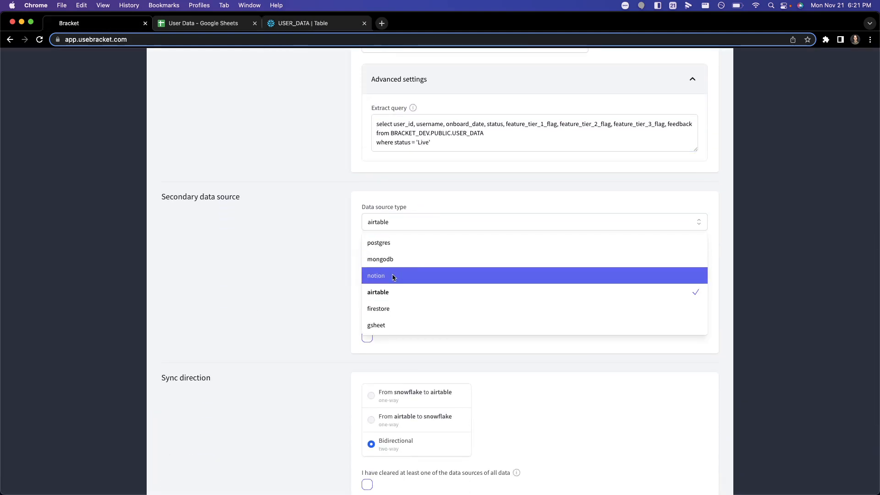
left_click(392, 325)
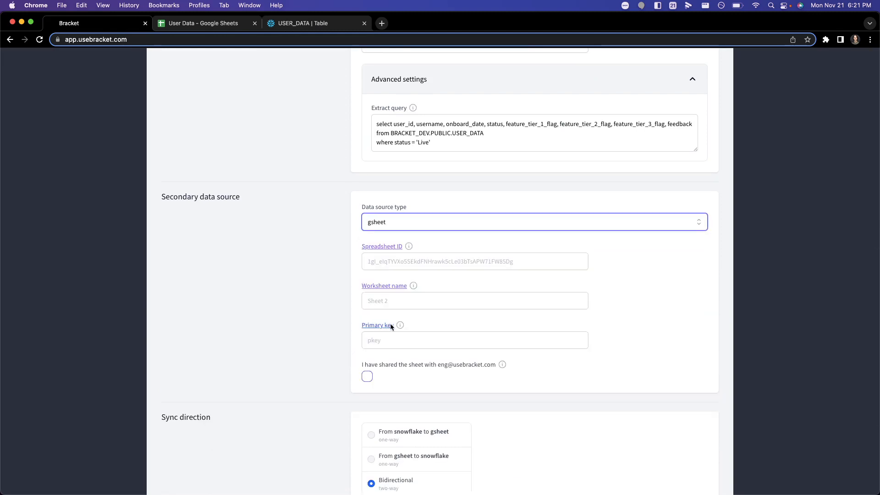
Copy the spreadsheet ID from the User Data sheet's URL into the secondary data source's Spreadsheet ID in Bracket
left_click(210, 26)
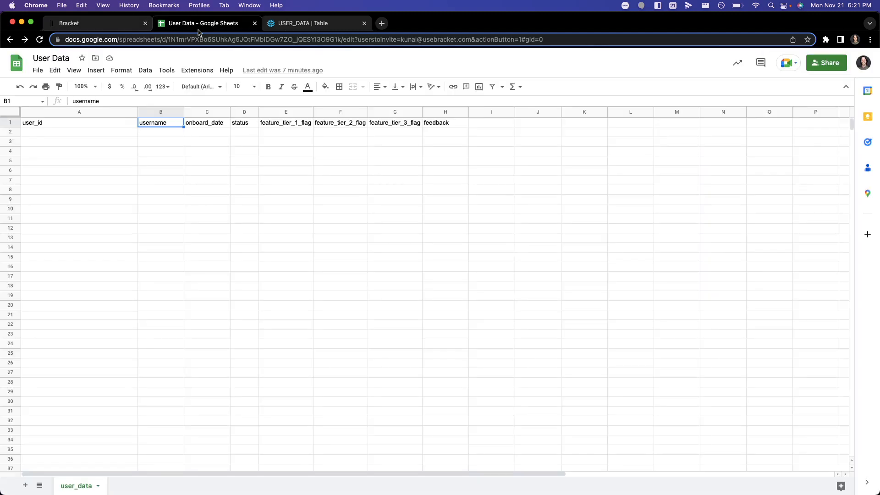
double_click(185, 40)
key("super+c")
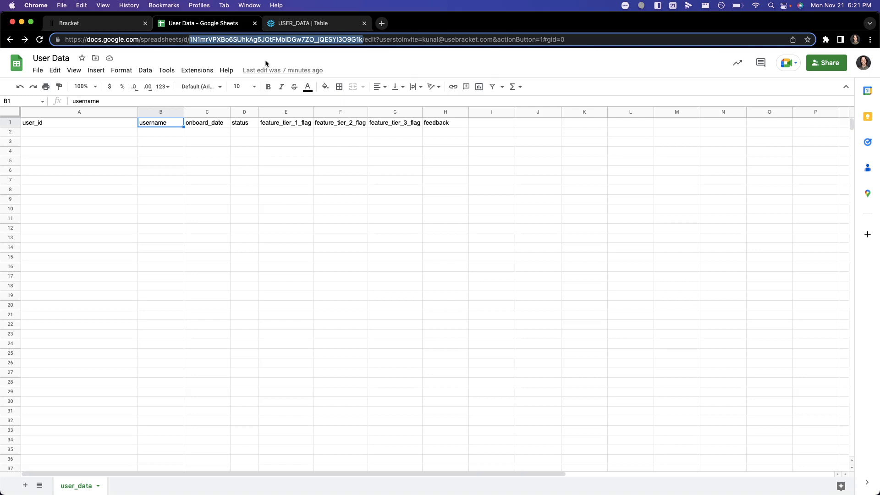
left_click(124, 21)
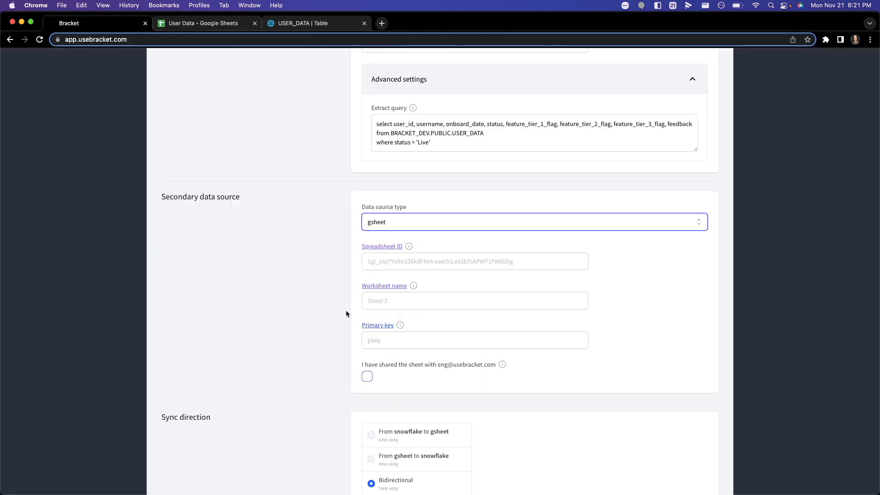
left_click(390, 264)
key("super+v")
Check the worksheet's name in Google Sheets and set the secondary source's worksheet name to user_data in Bracket
left_click(376, 300)
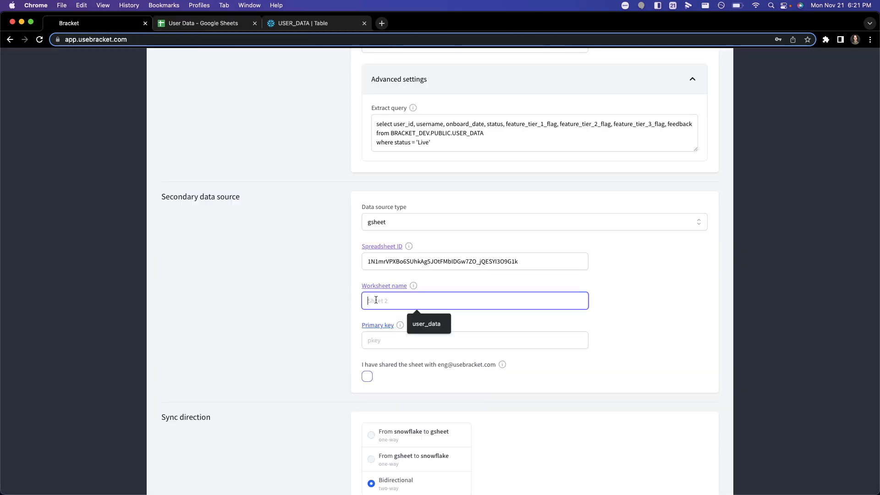
left_click(203, 23)
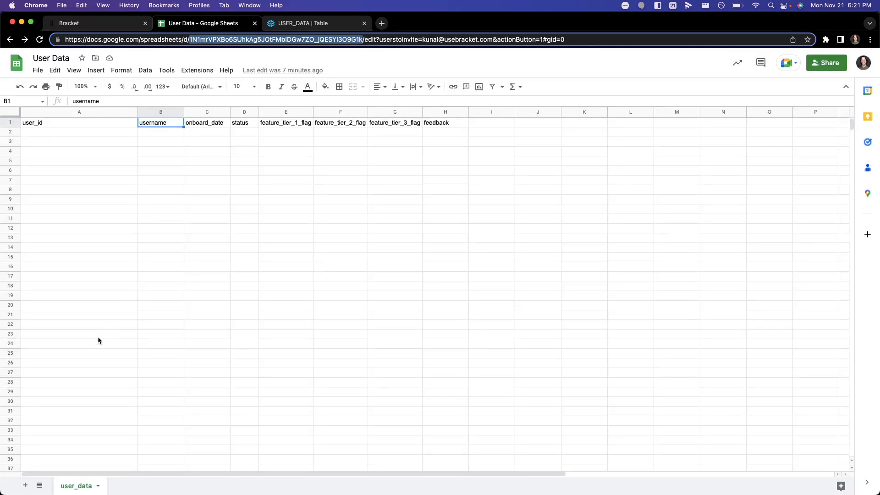
left_click(110, 24)
type("user_data")
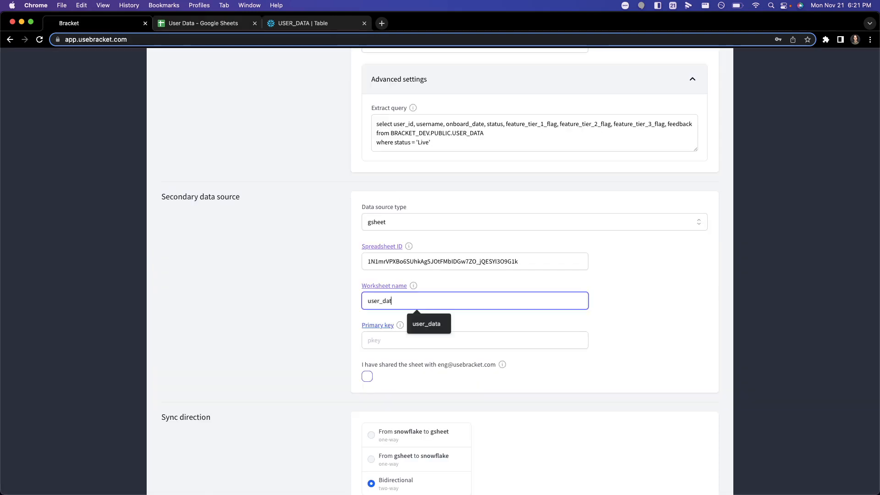
Check the column headers in the User Data sheet and set the secondary source's primary key to user_id in Bracket
left_click(389, 343)
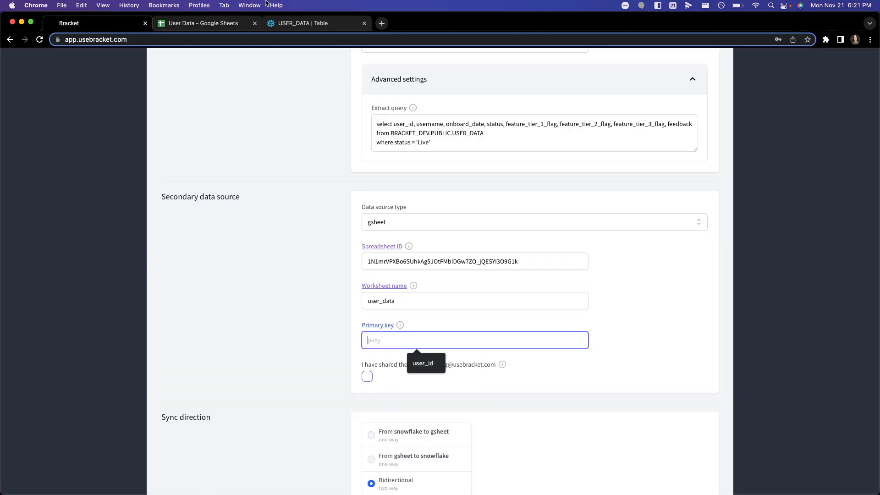
left_click(202, 23)
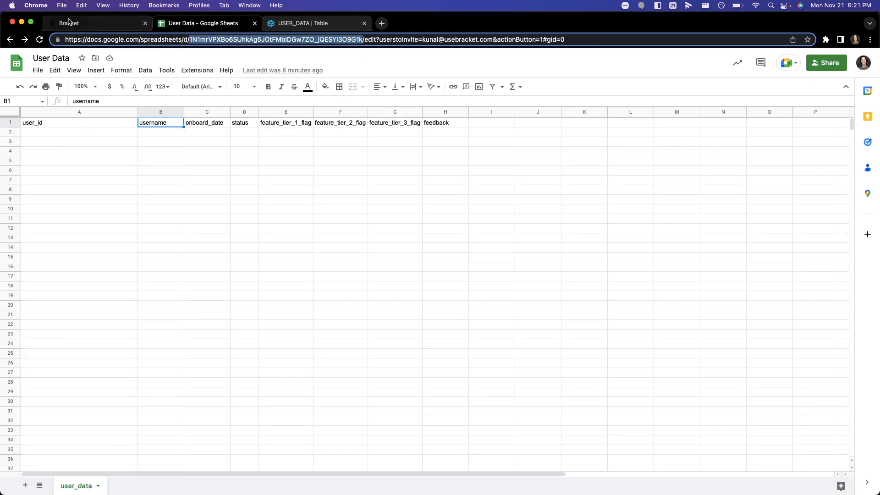
left_click(68, 23)
type("user_id")
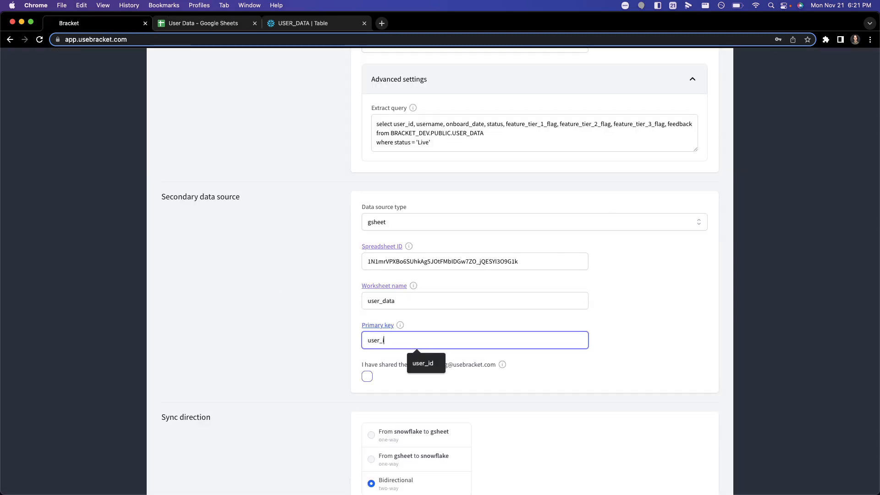
left_click(356, 398)
Confirm that the sheet is shared and one data source is cleared, and submit the bidirectional connection for review
scroll(357, 397, "down", 3)
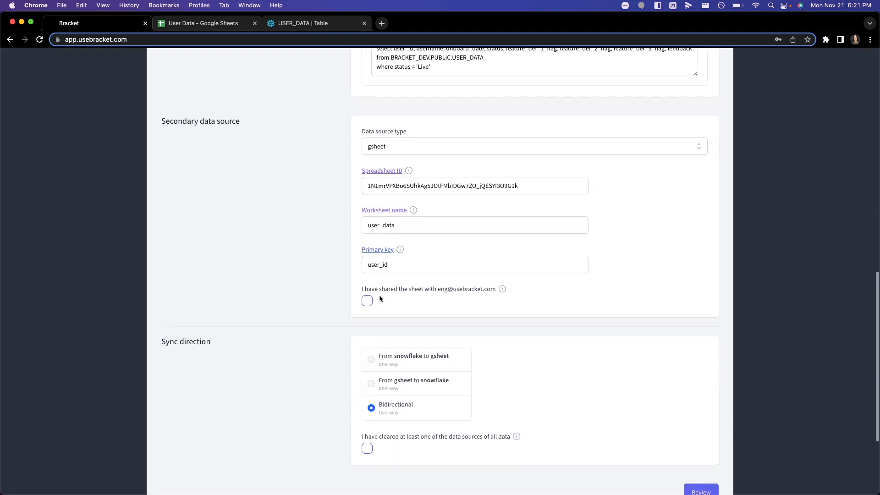
left_click(369, 303)
scroll(495, 296, "down", 3)
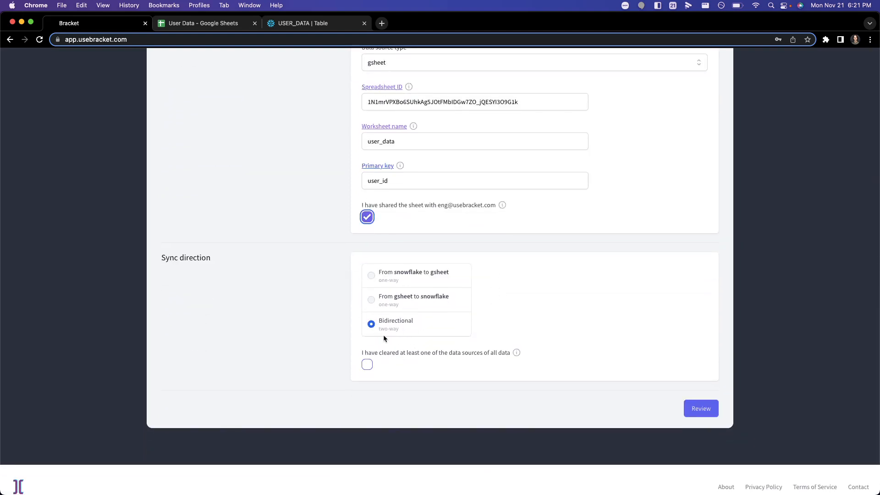
left_click(367, 363)
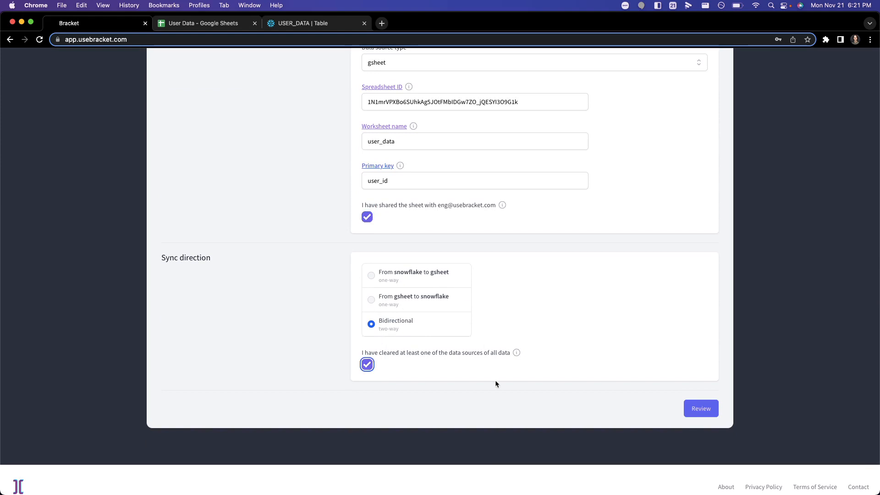
left_click(694, 409)
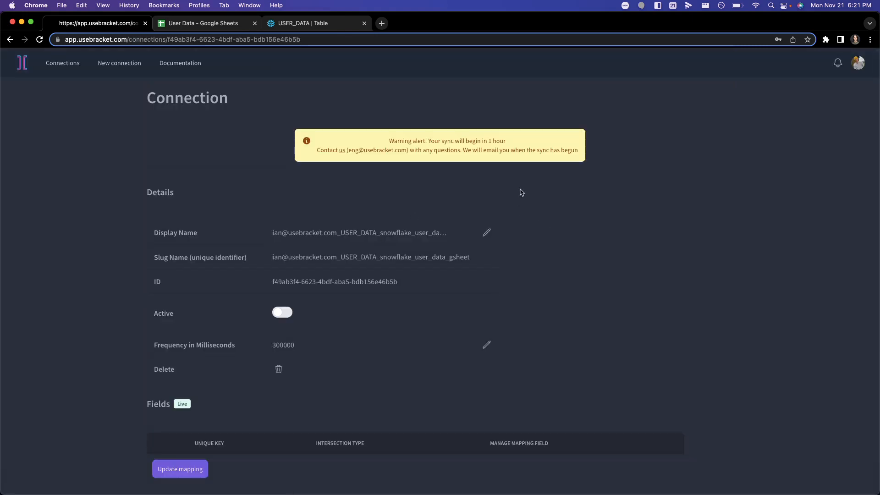
Change the new connection's display name to "Snowflake Demo" and accept the confirmation
scroll(521, 192, "down", 1)
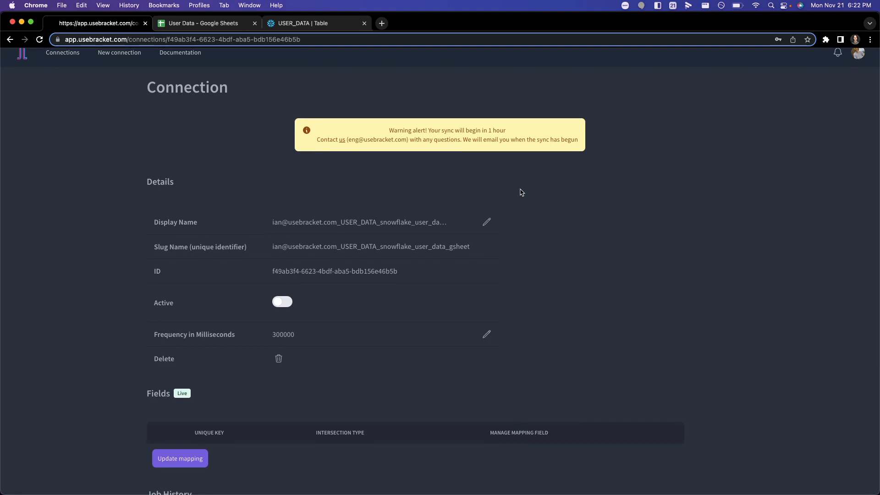
scroll(521, 192, "down", 5)
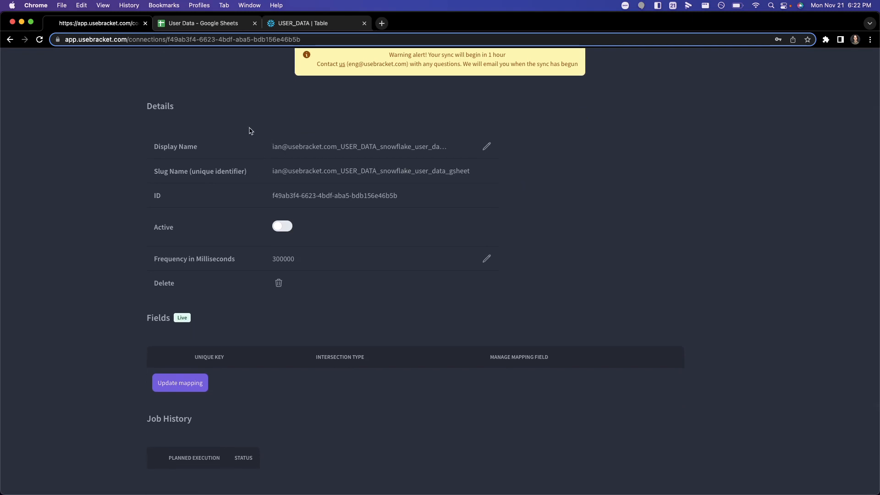
left_click(489, 147)
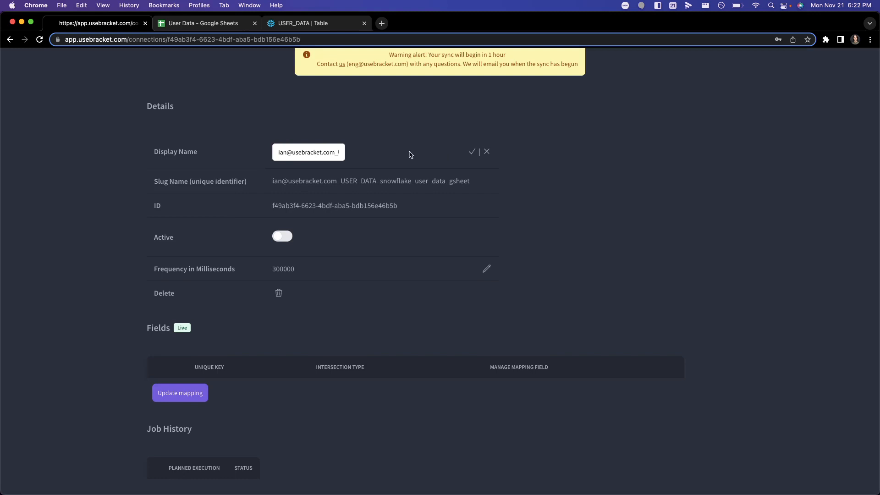
triple_click(317, 150)
type("Snowf")
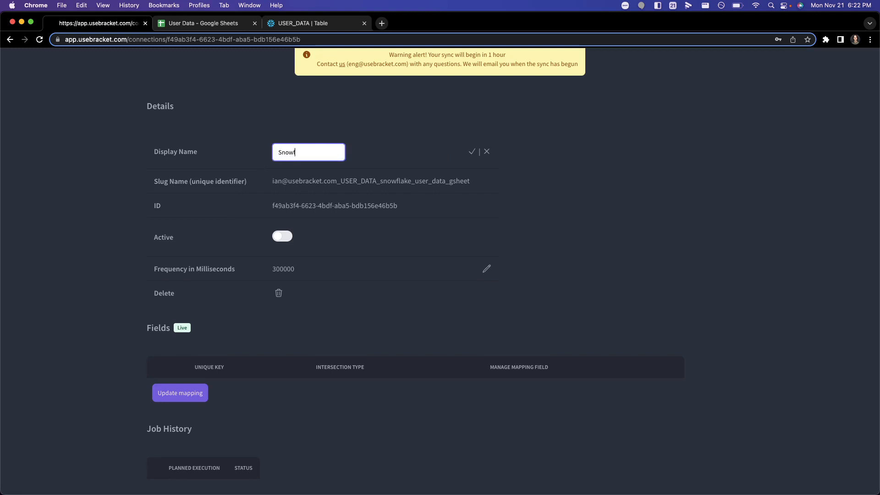
type("lake Demo")
left_click(472, 151)
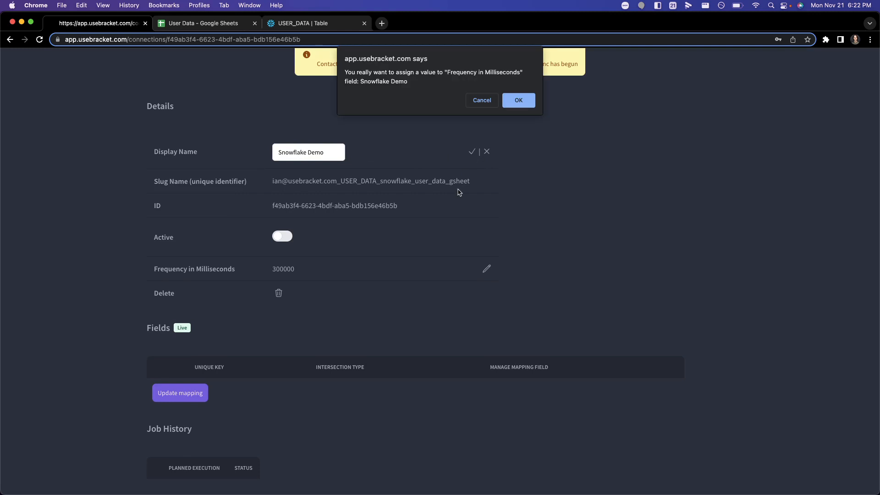
left_click(526, 103)
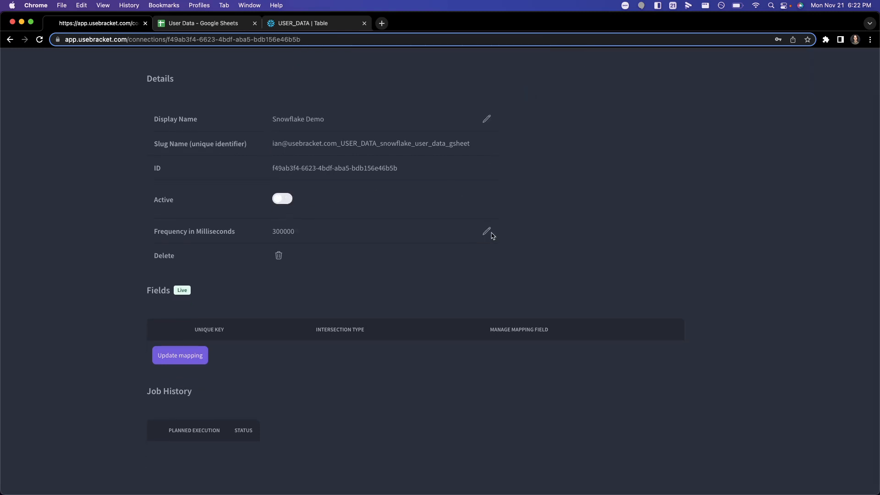
Review the connection's activation, frequency and field settings, and inspect the records in the User Data sheet in Google Sheets
scroll(492, 236, "down", 3)
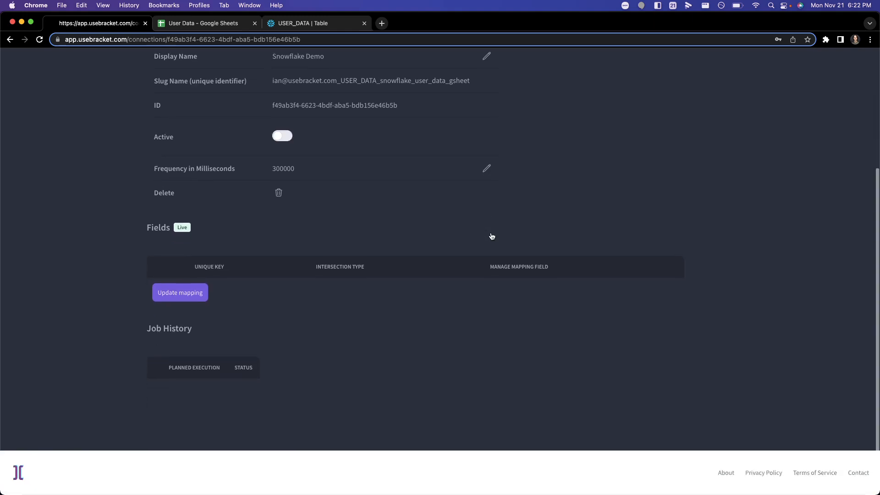
scroll(220, 321, "down", 2)
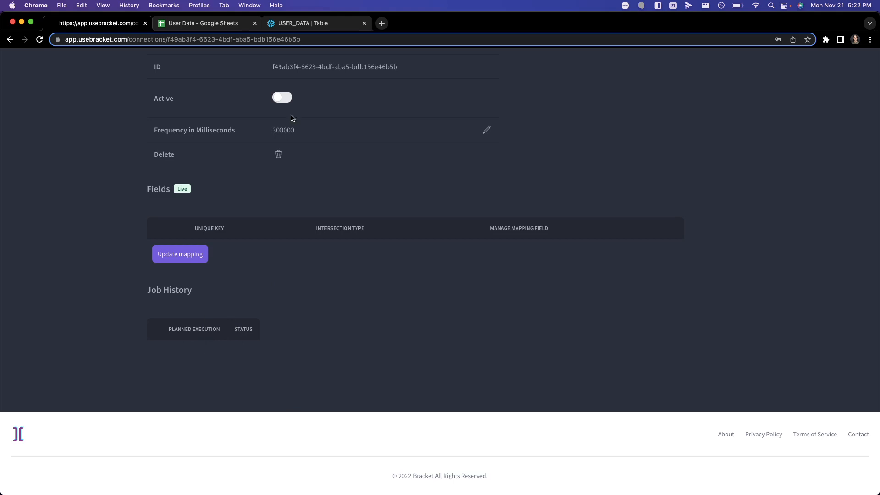
left_click(227, 26)
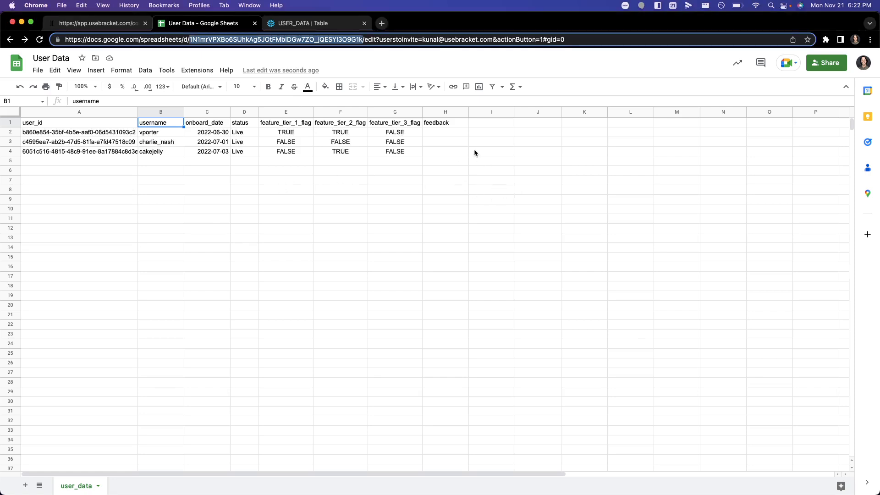
left_click(299, 132)
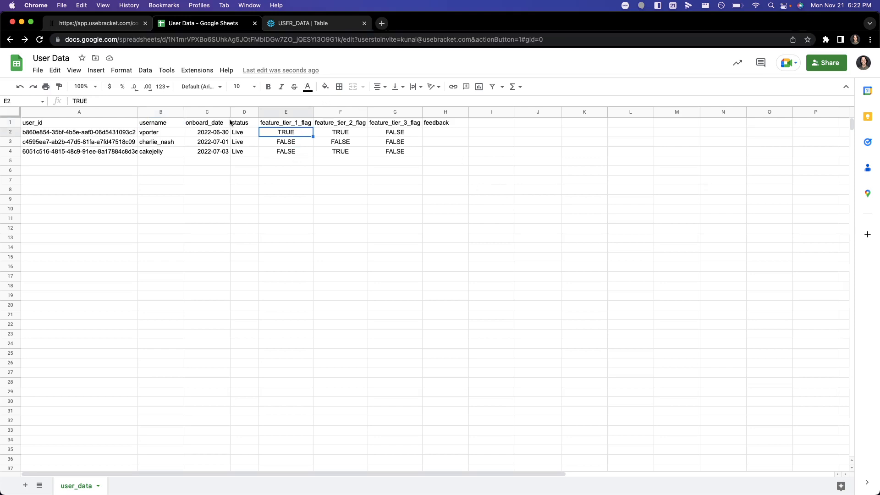
In row 2 of the User Data sheet, set feature_tier_3_flag to TRUE and enter the feedback "Asked great questions about the product"
left_click(251, 123)
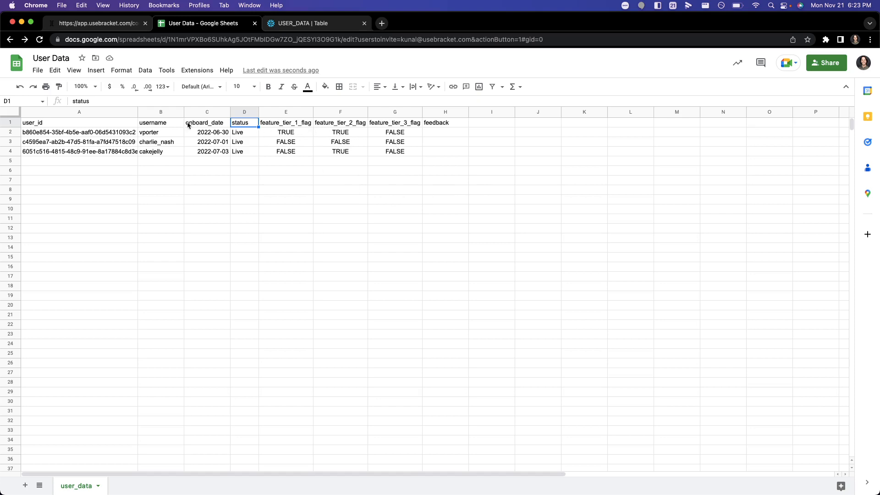
left_click(156, 133)
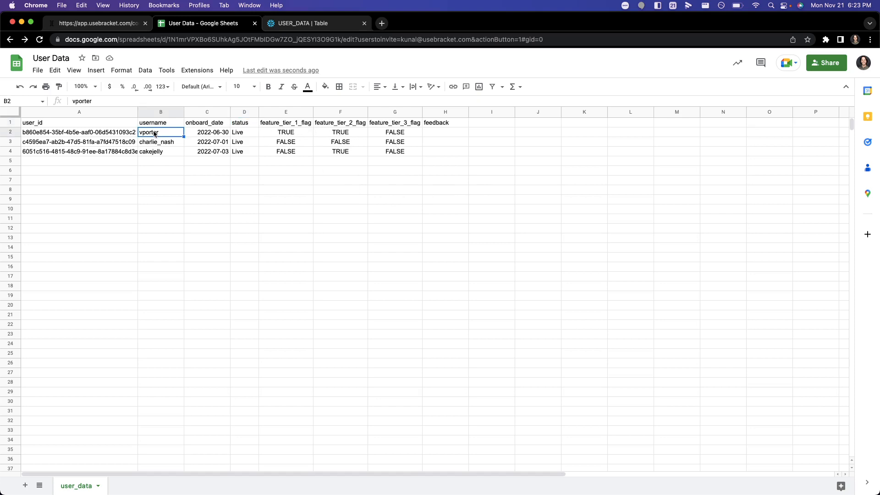
left_click(394, 135)
type("TRUE")
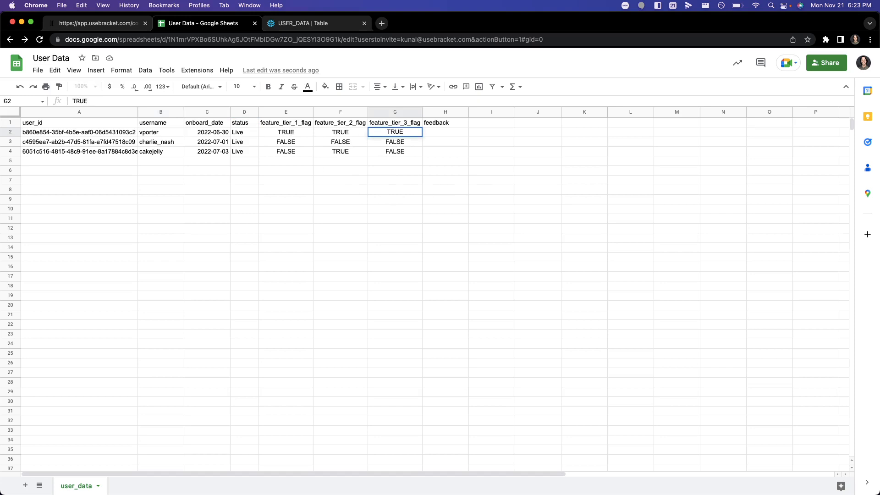
left_click(435, 131)
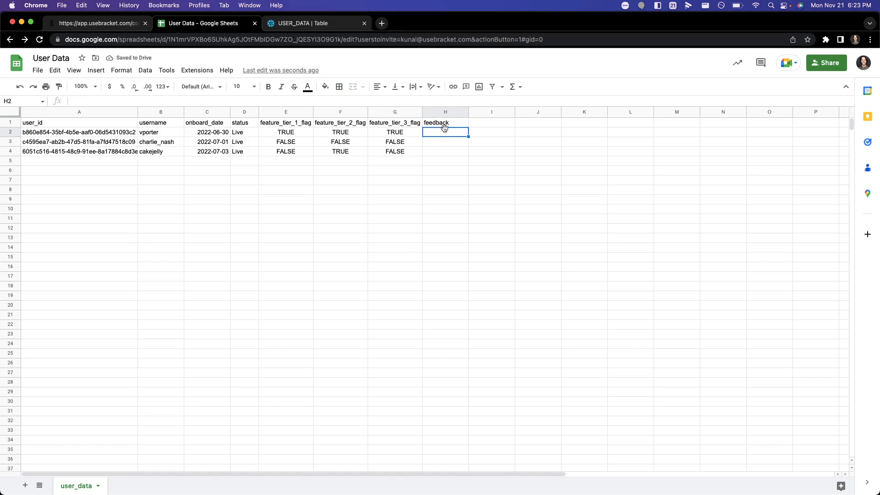
type("Asked great ques")
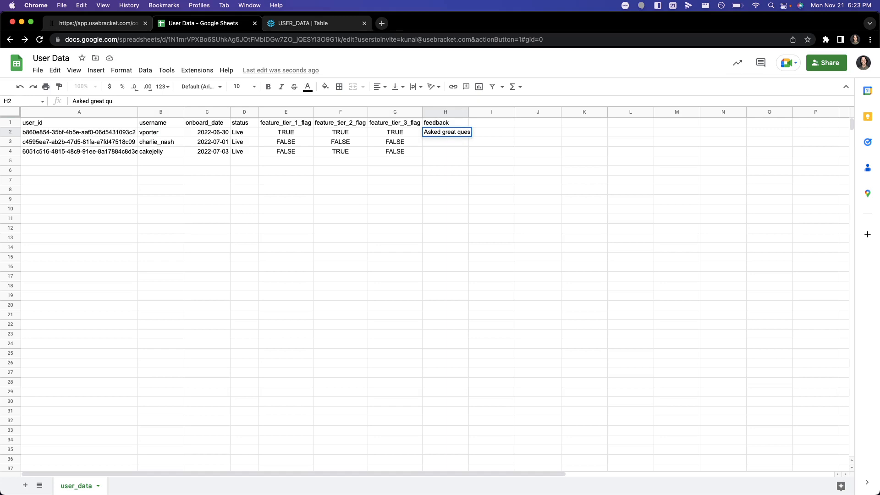
type("tions about the produc")
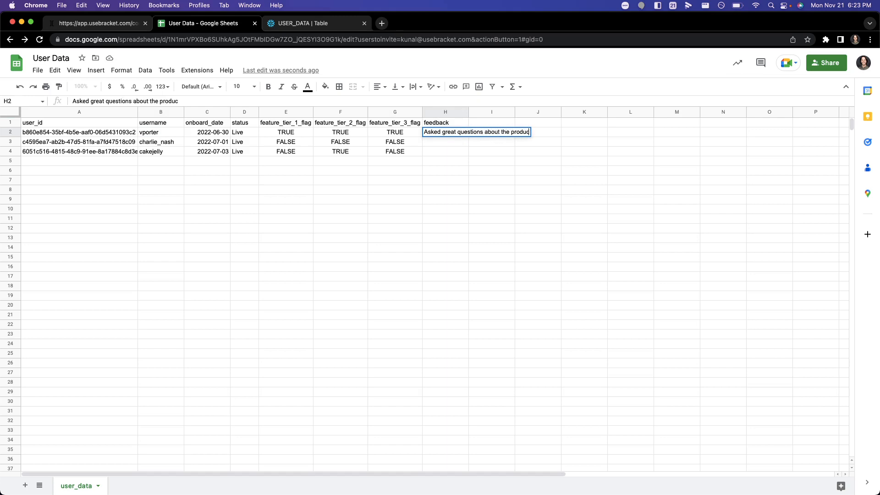
type("t")
key("Return")
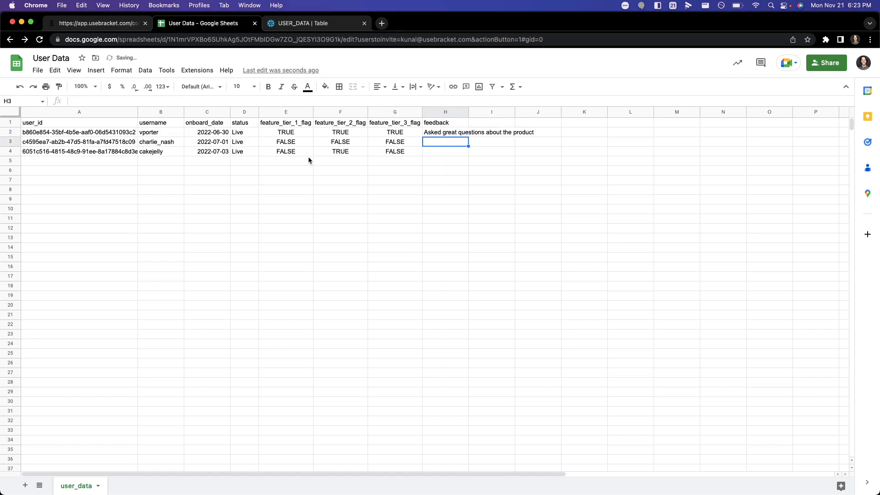
In row 3, set feature_tier_1_flag to TRUE and enter the feedback "Generally seemed uninterested in the product"
left_click(286, 142)
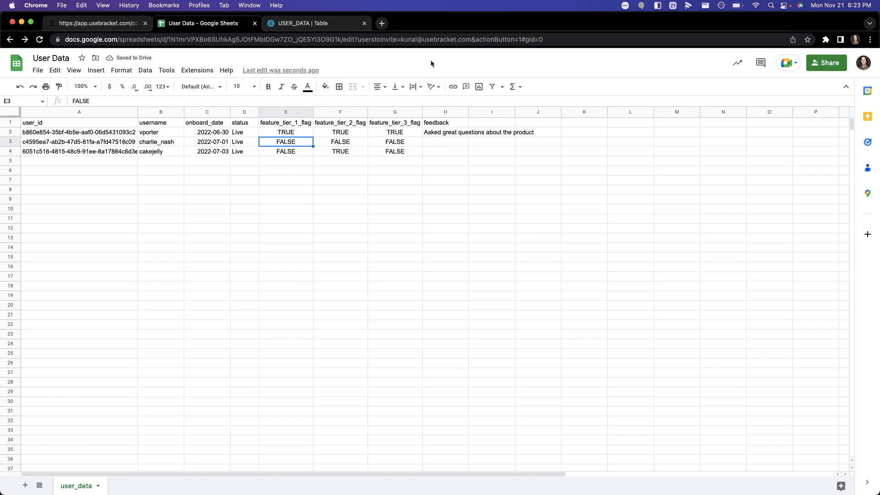
type("TRUE")
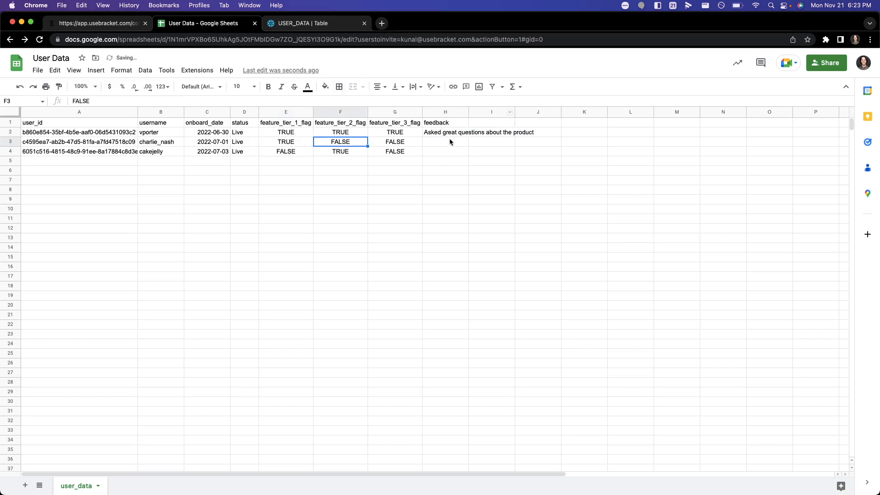
left_click(443, 143)
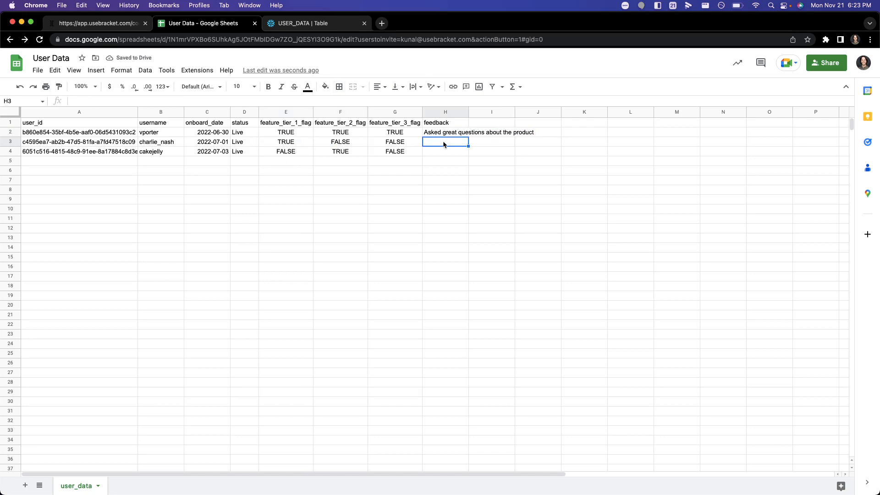
type("Generally see")
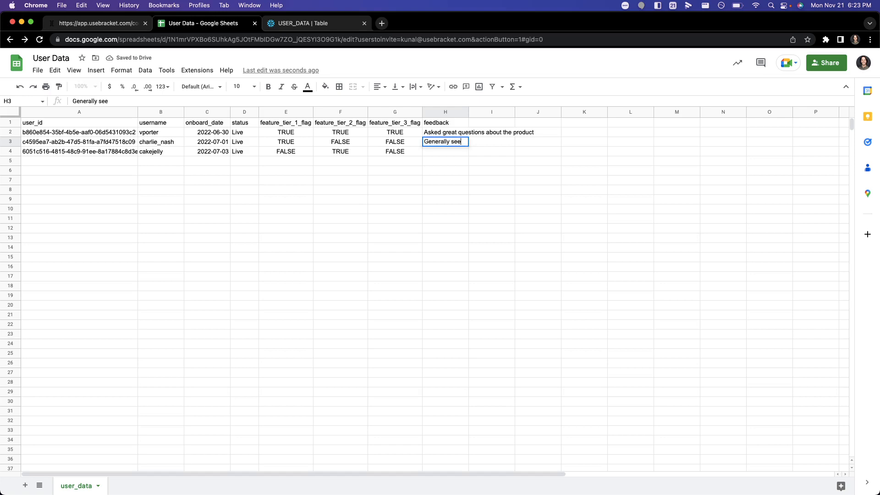
type("med uninterested in")
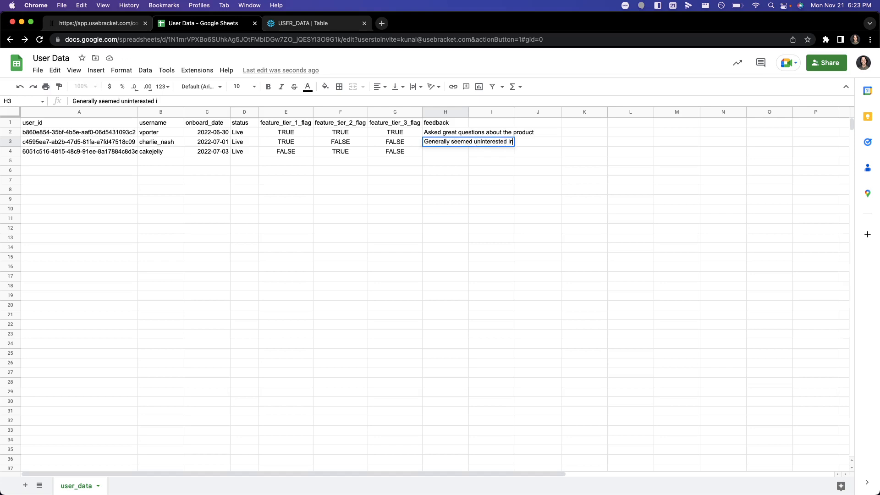
type(" the product")
key("Return")
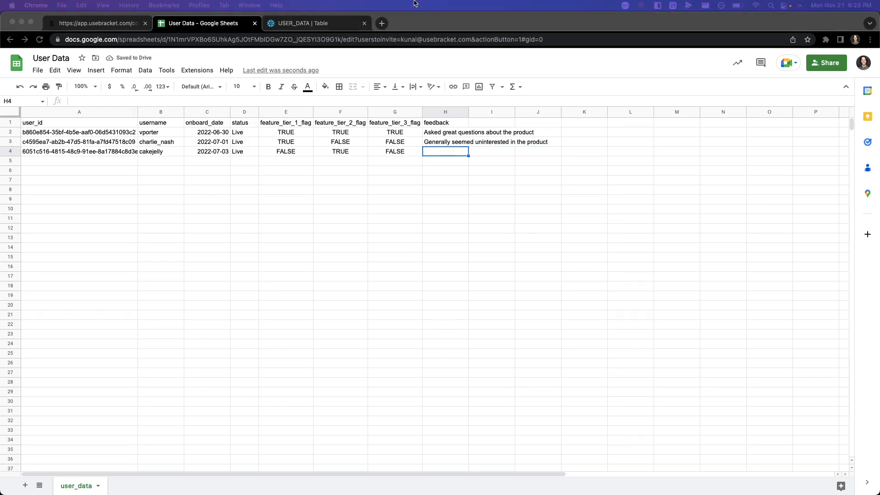
Switch to Snowflake and check the feature tier flag and FEEDBACK columns in the USER_DATA table preview
left_click(329, 25)
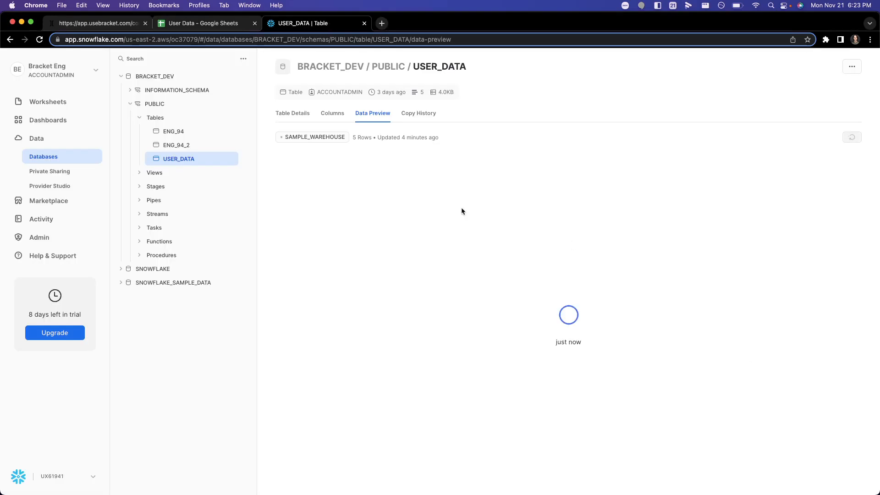
scroll(669, 212, "right", 5)
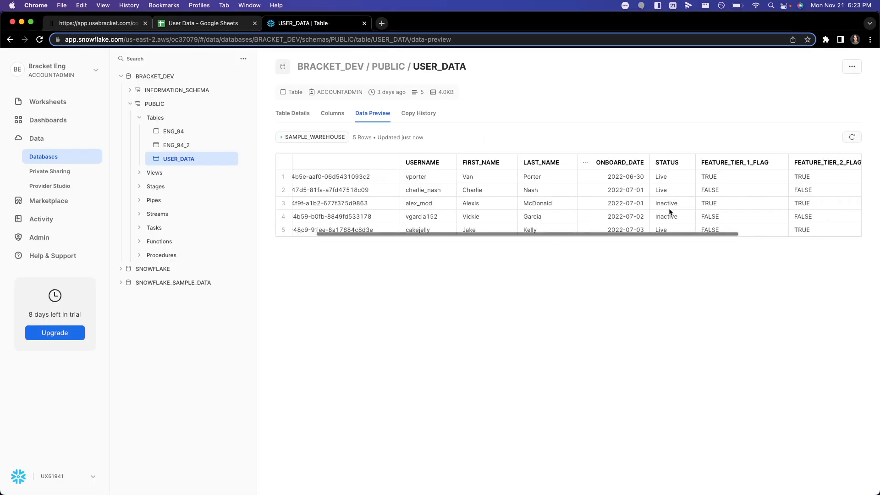
scroll(669, 212, "right", 3)
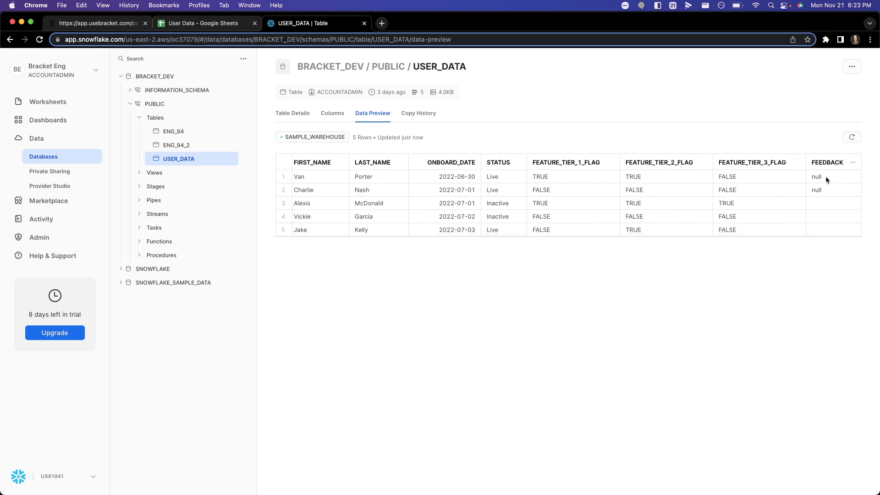
Reload the USER_DATA page, preview the table with SAMPLE_WAREHOUSE, and examine the flag and FEEDBACK values
left_click(40, 40)
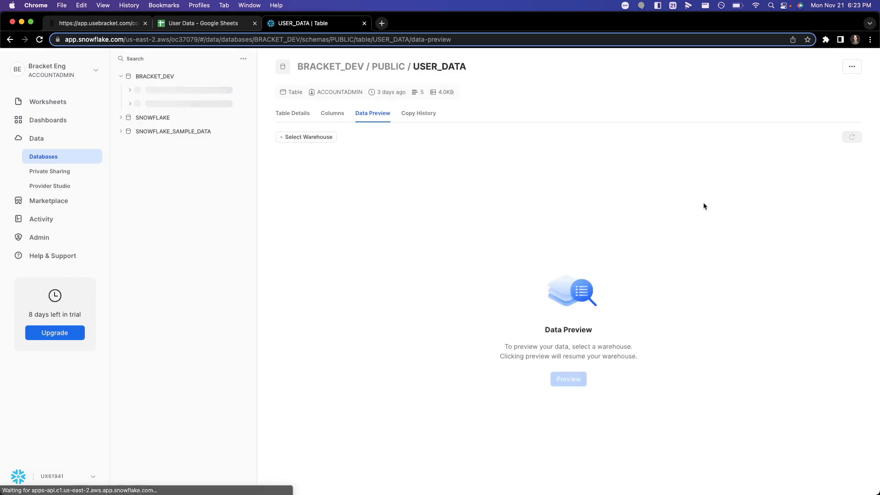
left_click(290, 137)
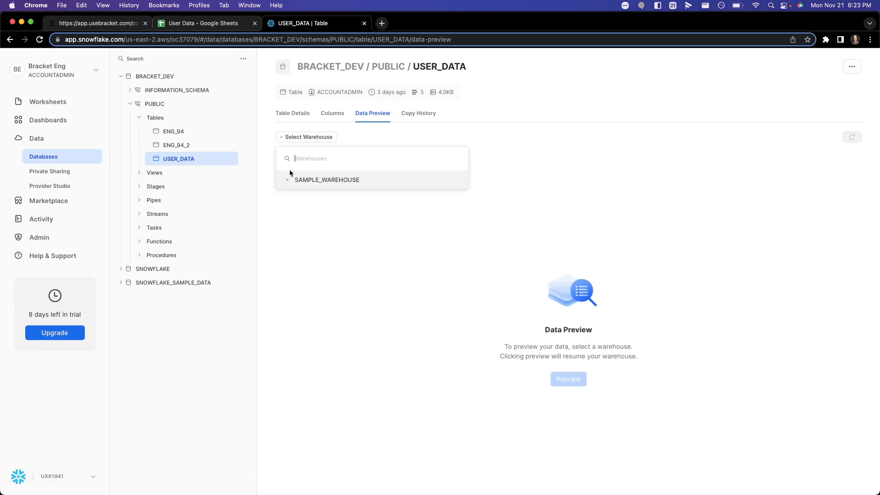
left_click(303, 180)
left_click(568, 379)
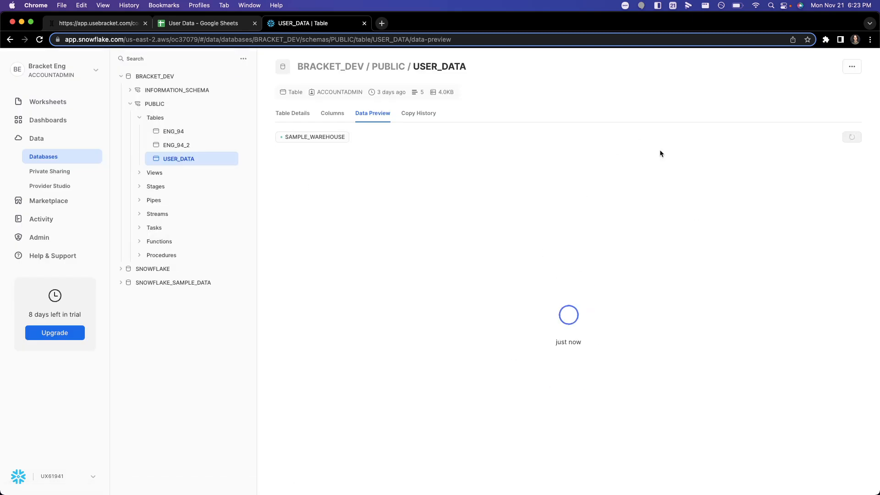
scroll(642, 218, "right", 10)
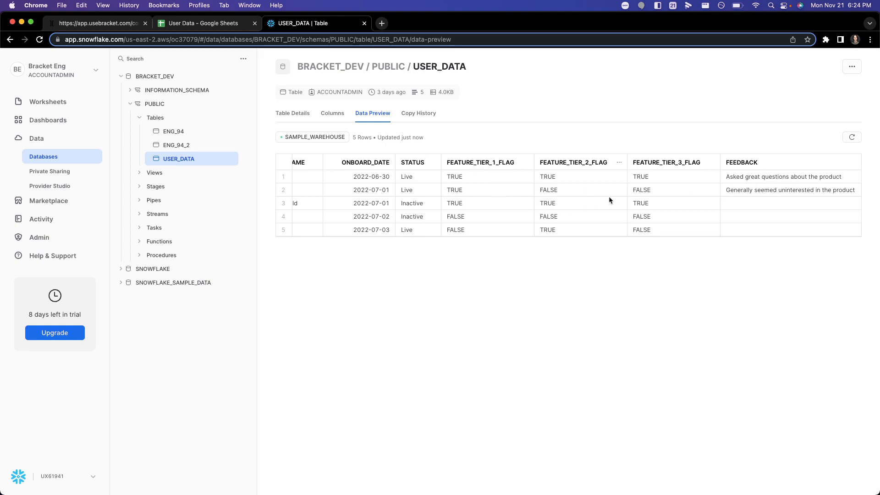
Compare the status, feature tier flags and feedback in the User Data Google Sheet with the USER_DATA table in Snowflake
left_click(225, 25)
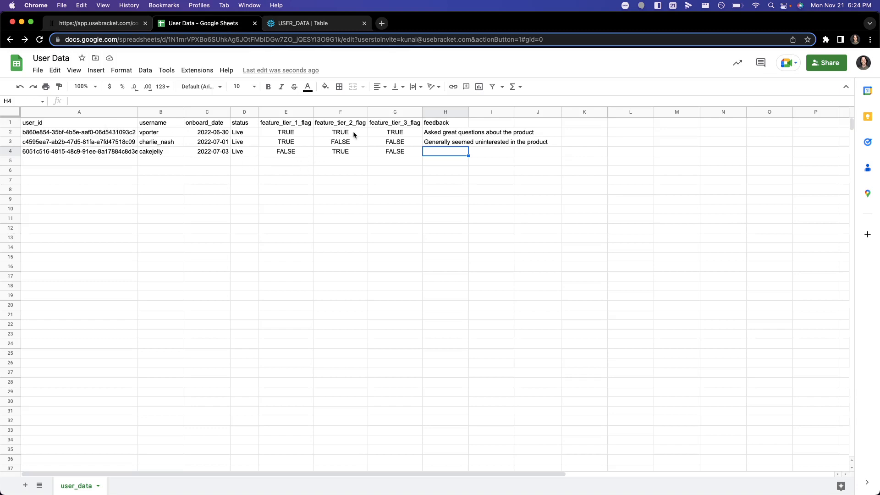
left_click(228, 136)
left_click(302, 23)
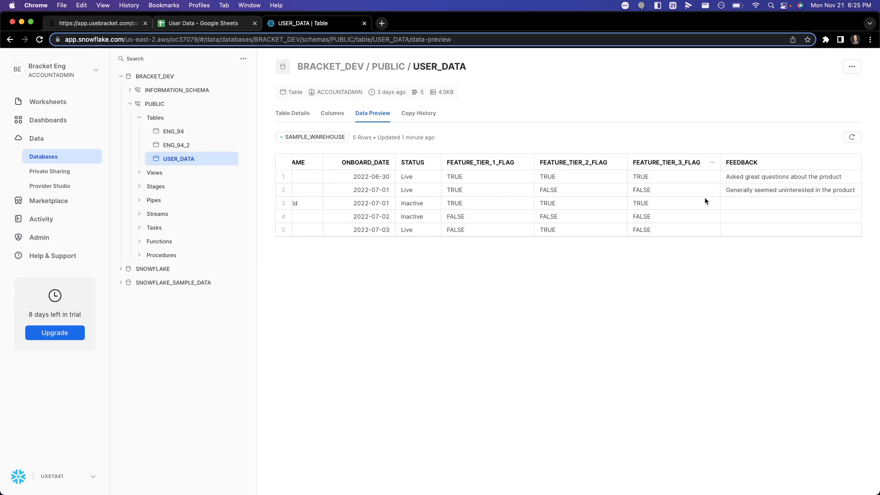
left_click(232, 26)
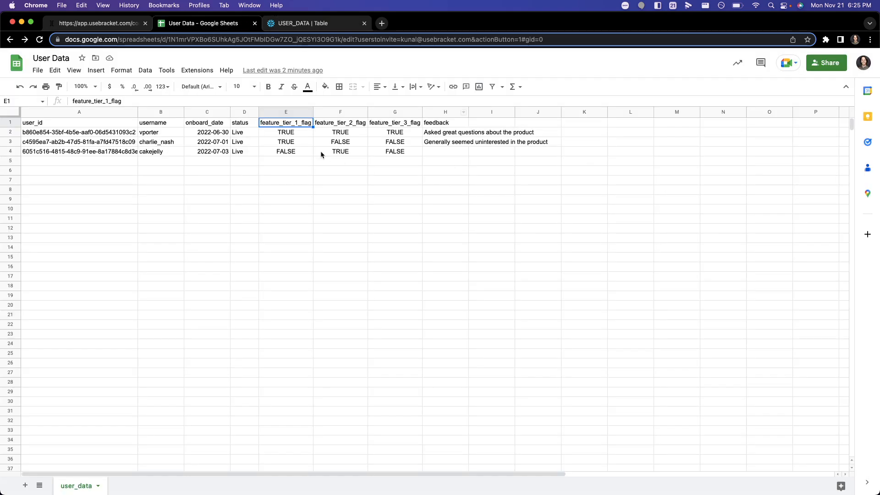
left_click(298, 133)
left_click_drag(294, 123, 394, 122)
left_click(451, 124)
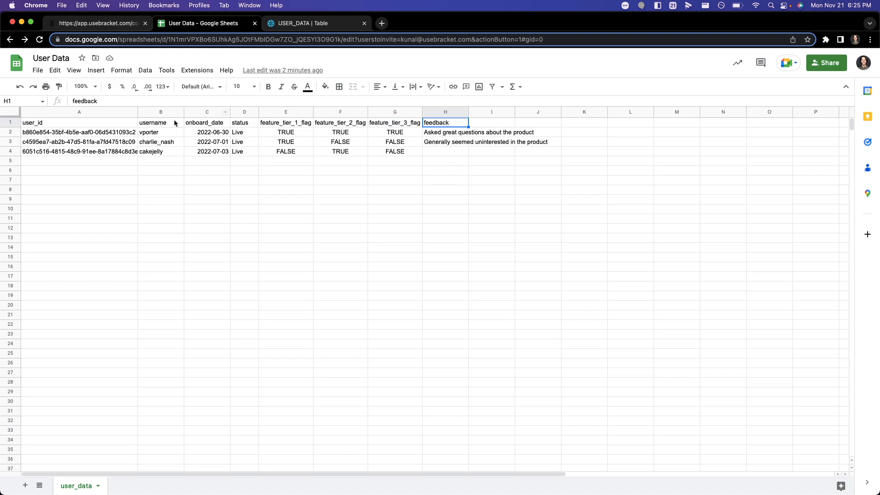
left_click(154, 142)
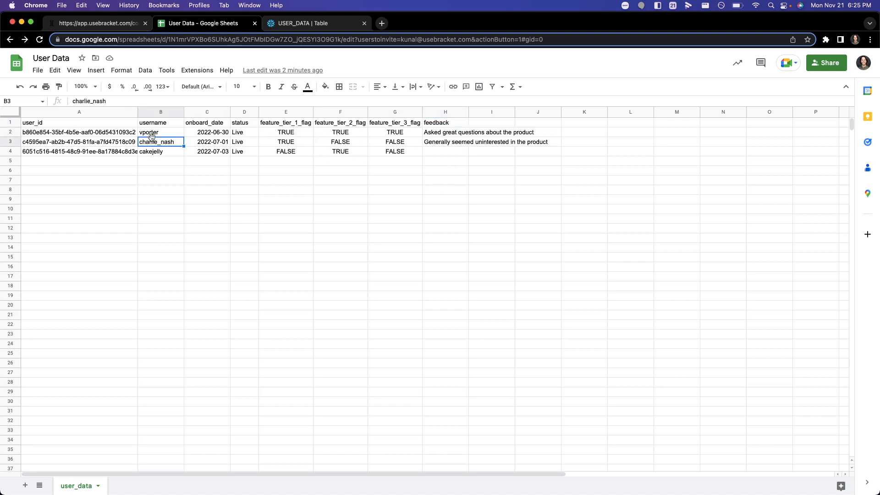
left_click(296, 24)
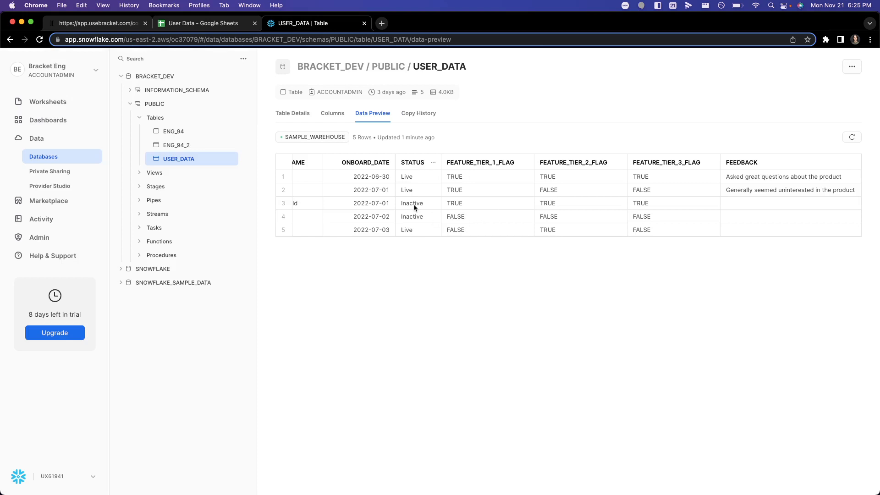